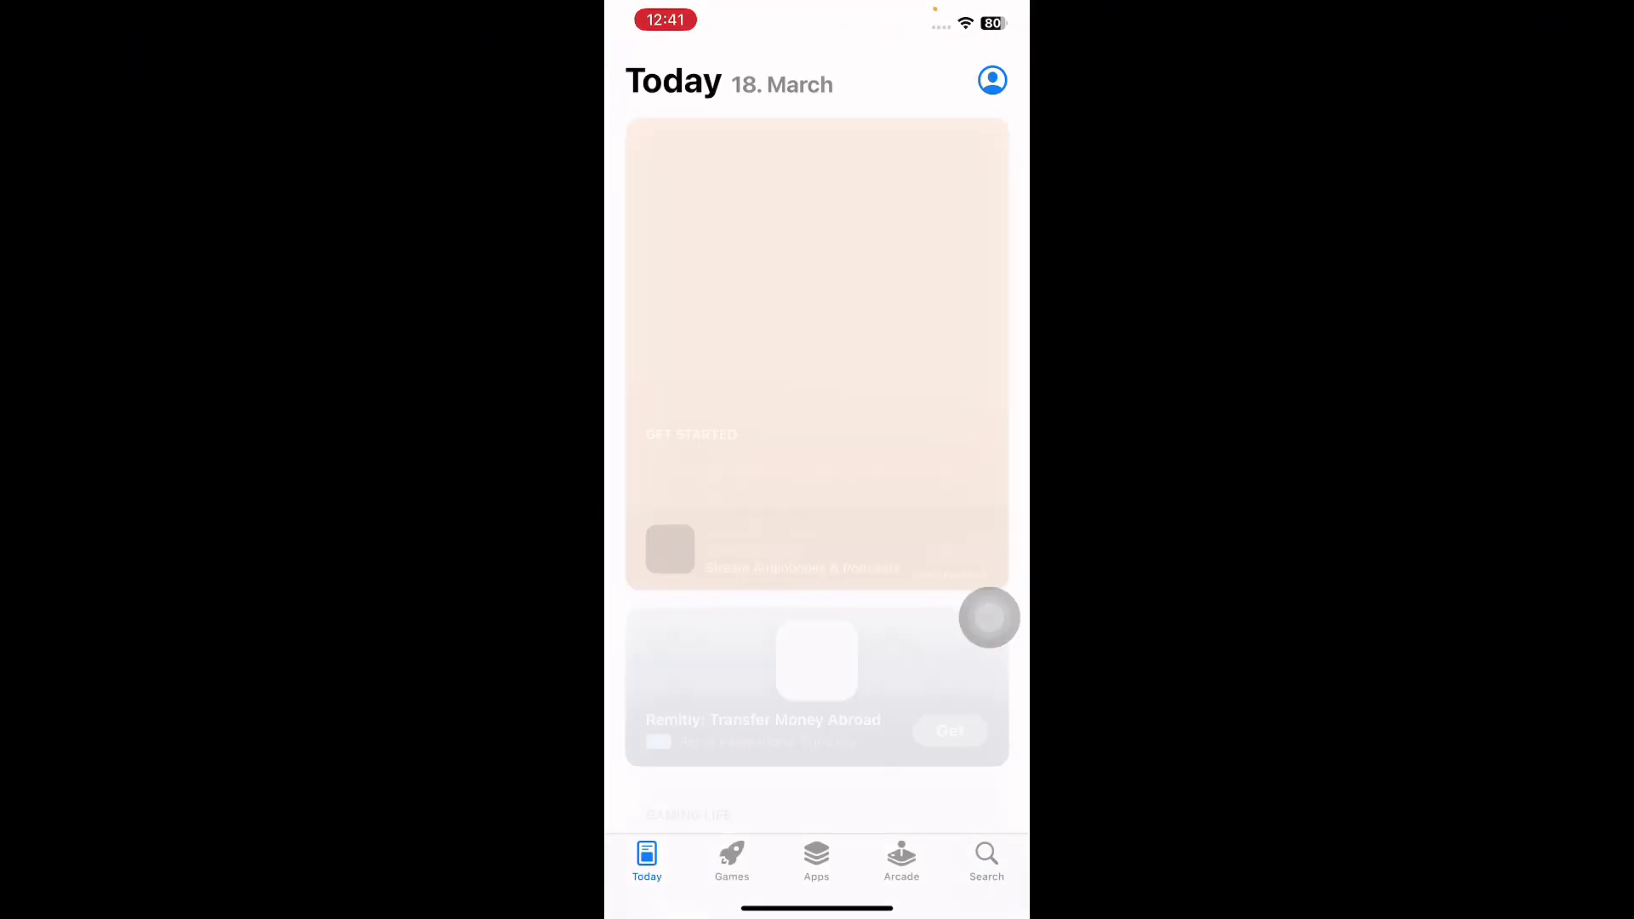
- Check the App Store account page confirms WhatsApp Messenger was updated today, then return home
click(992, 79)
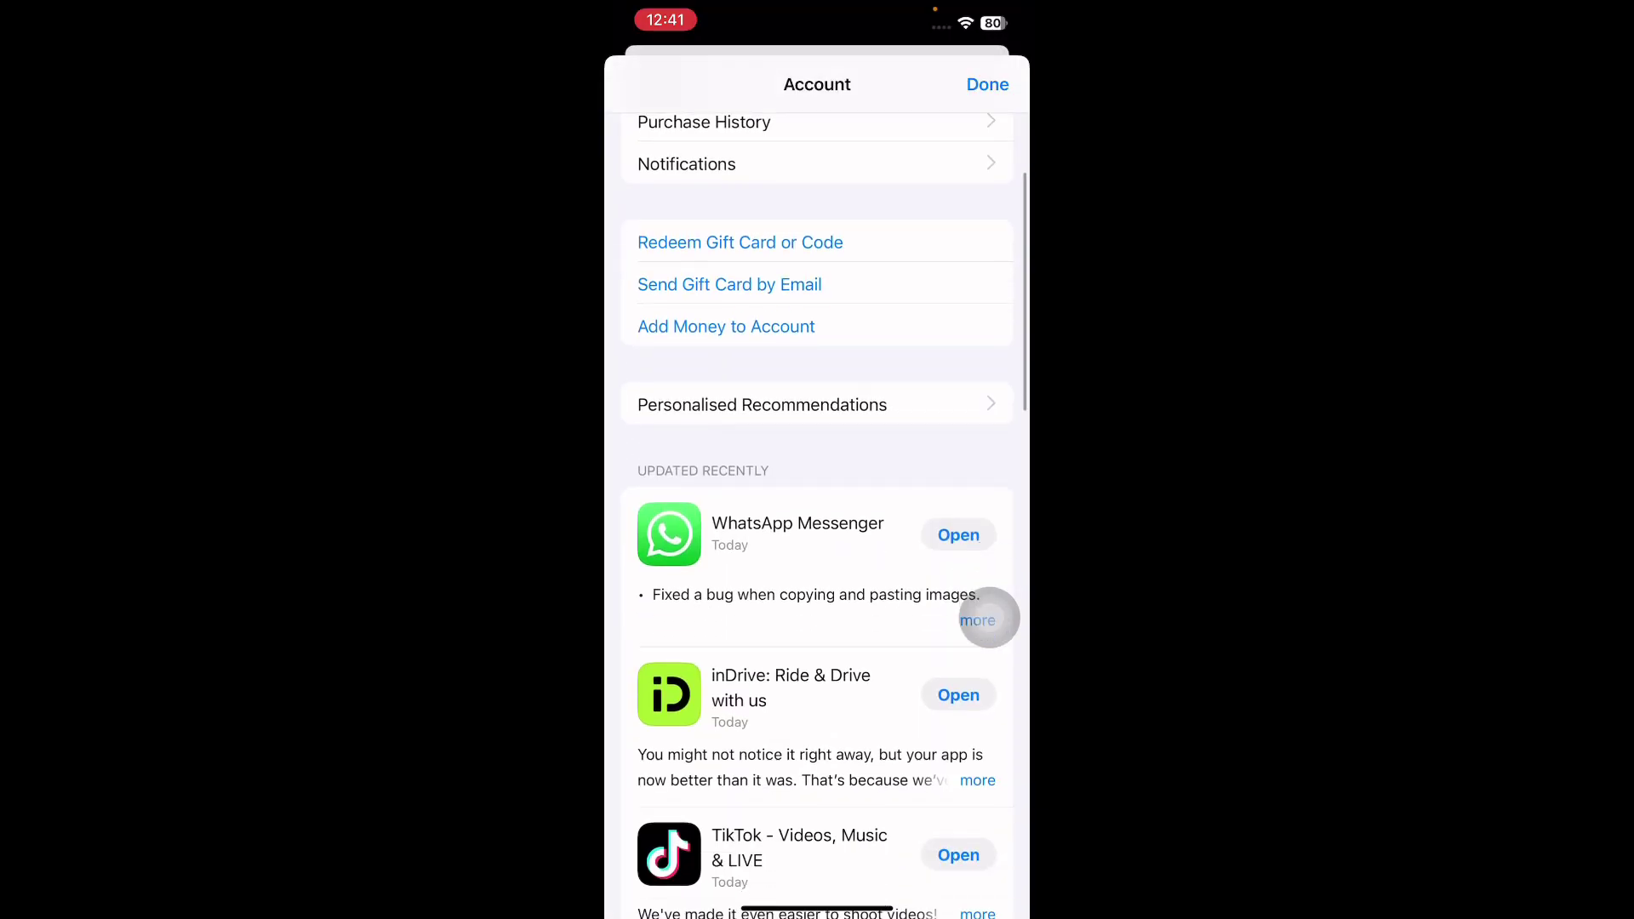
scroll(818, 510, down, 3)
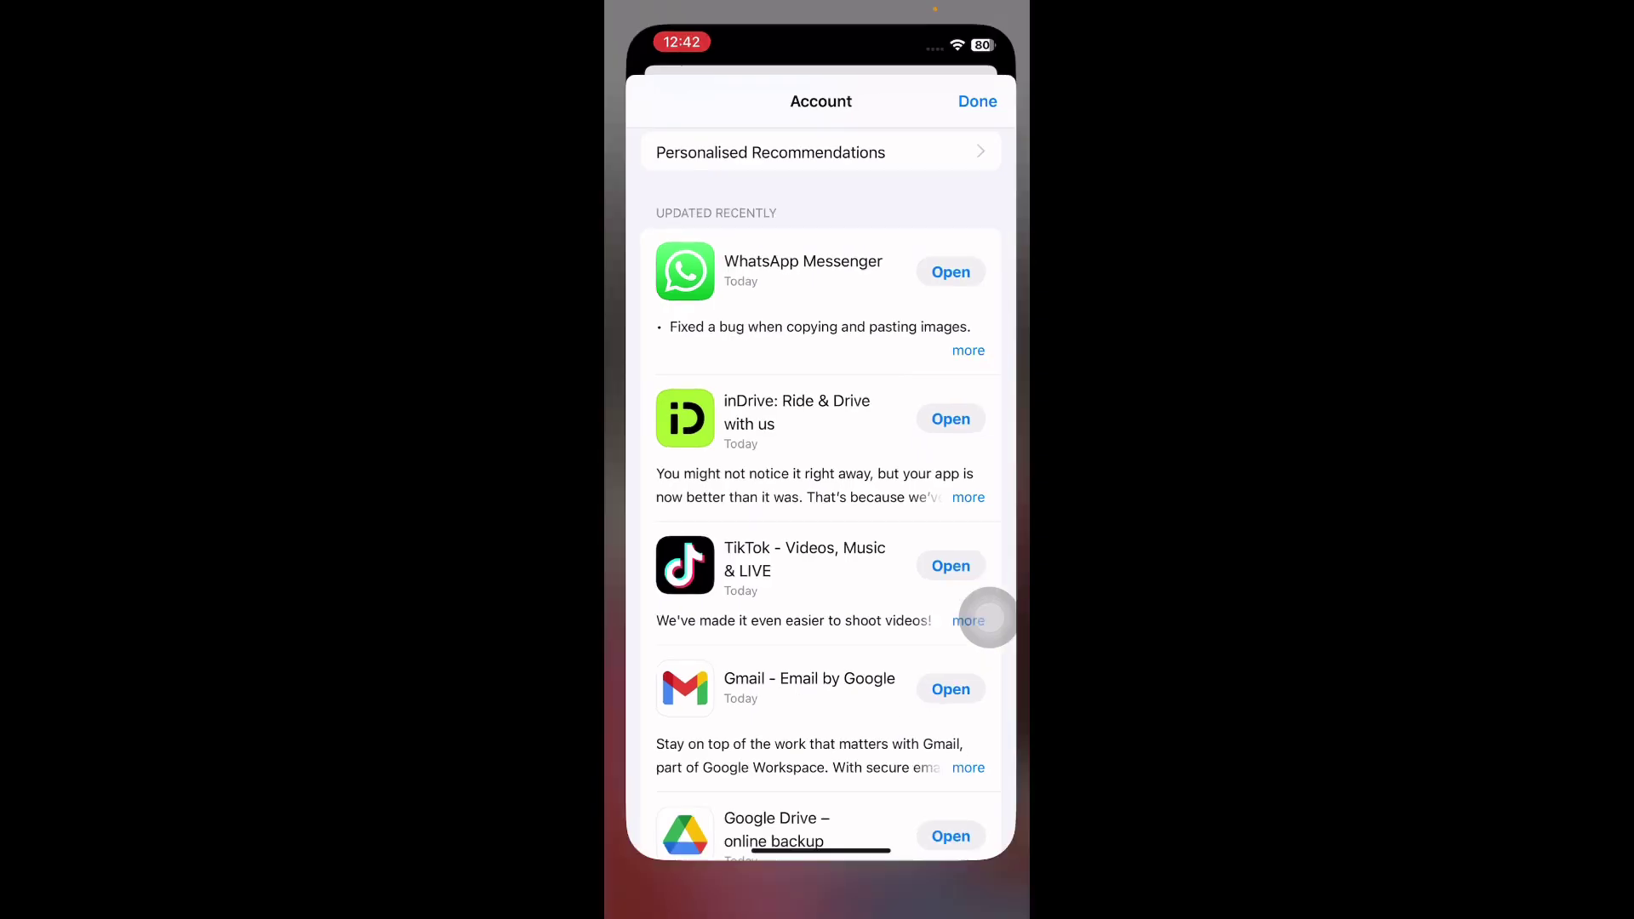
drag(817, 909, 817, 511)
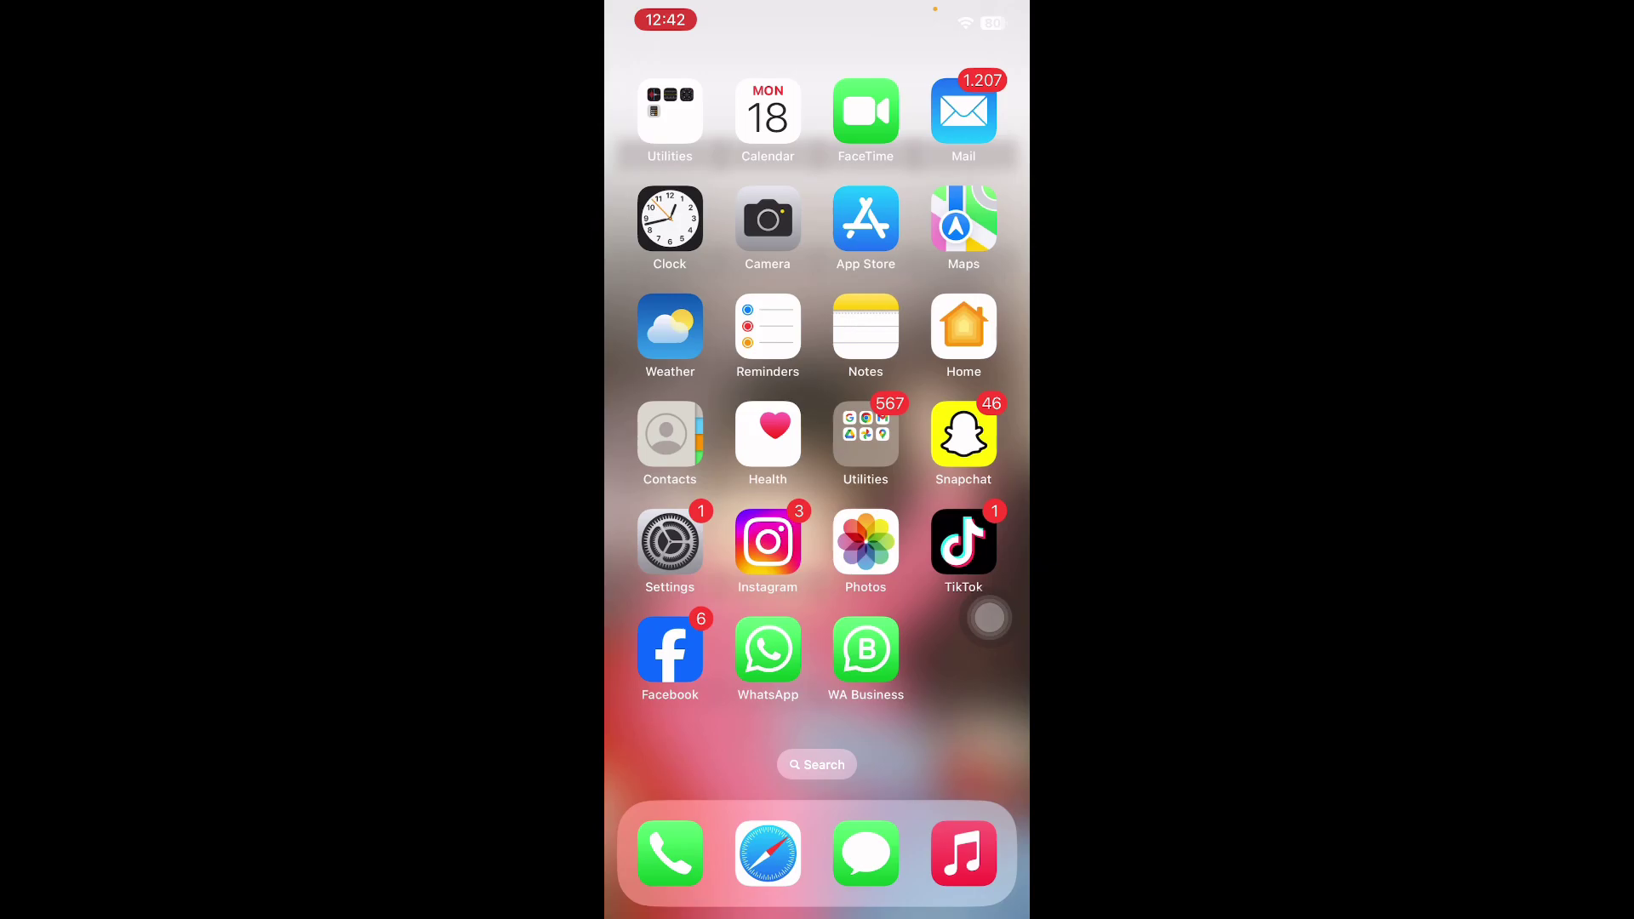
- Switch off Save to Camera Roll in WhatsApp's Chats settings and return to the home screen
click(768, 653)
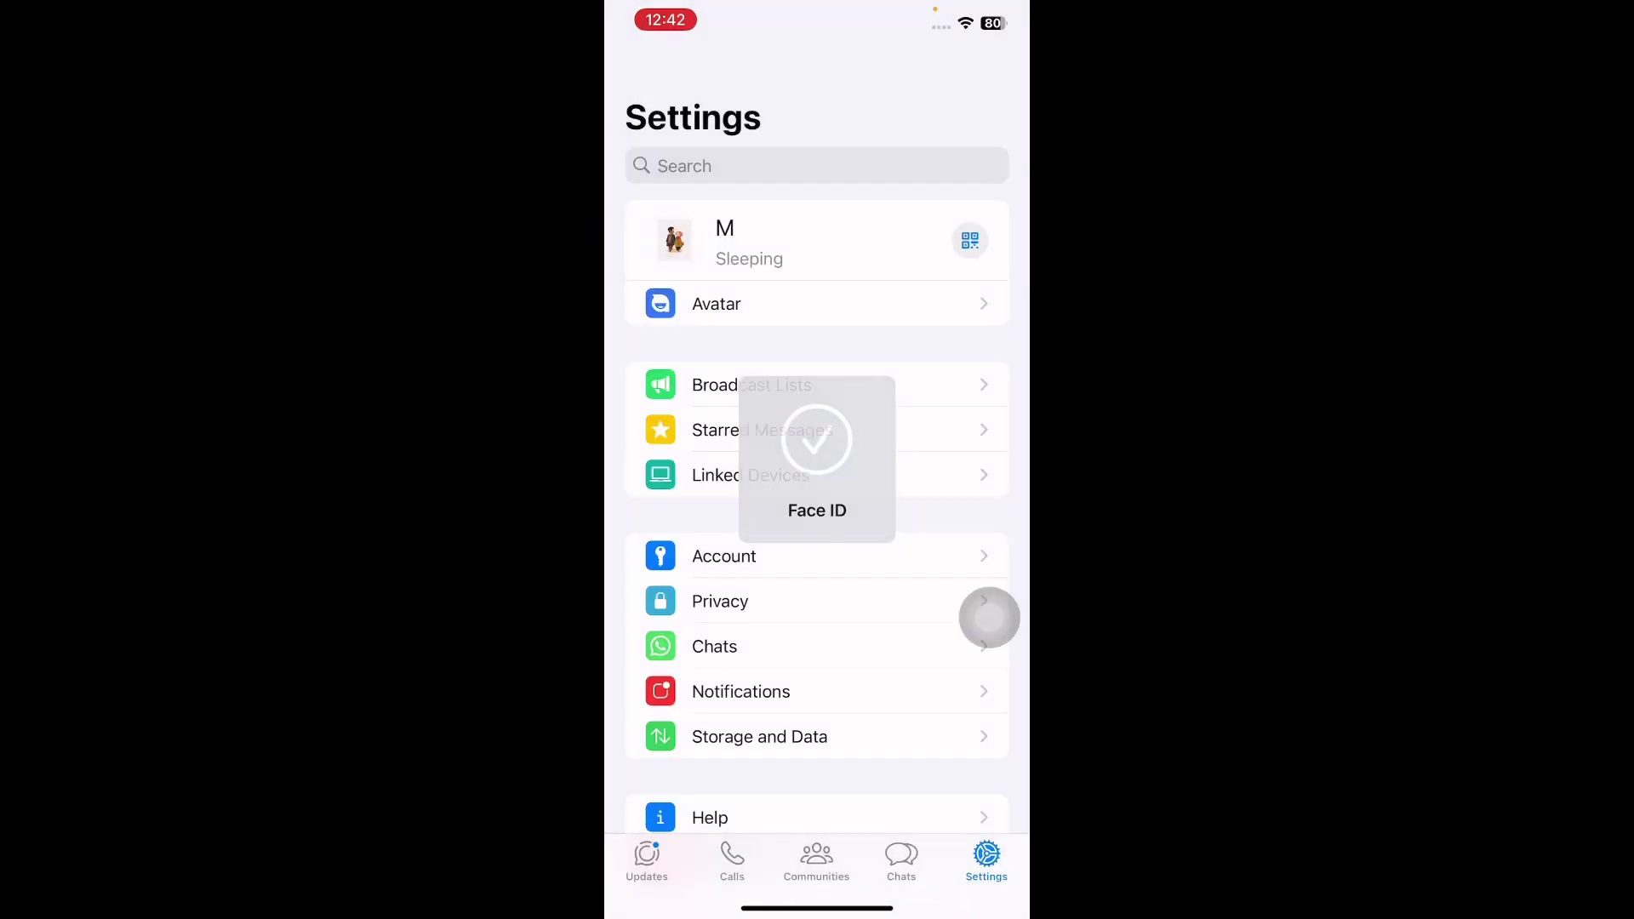
scroll(818, 511, down, 2)
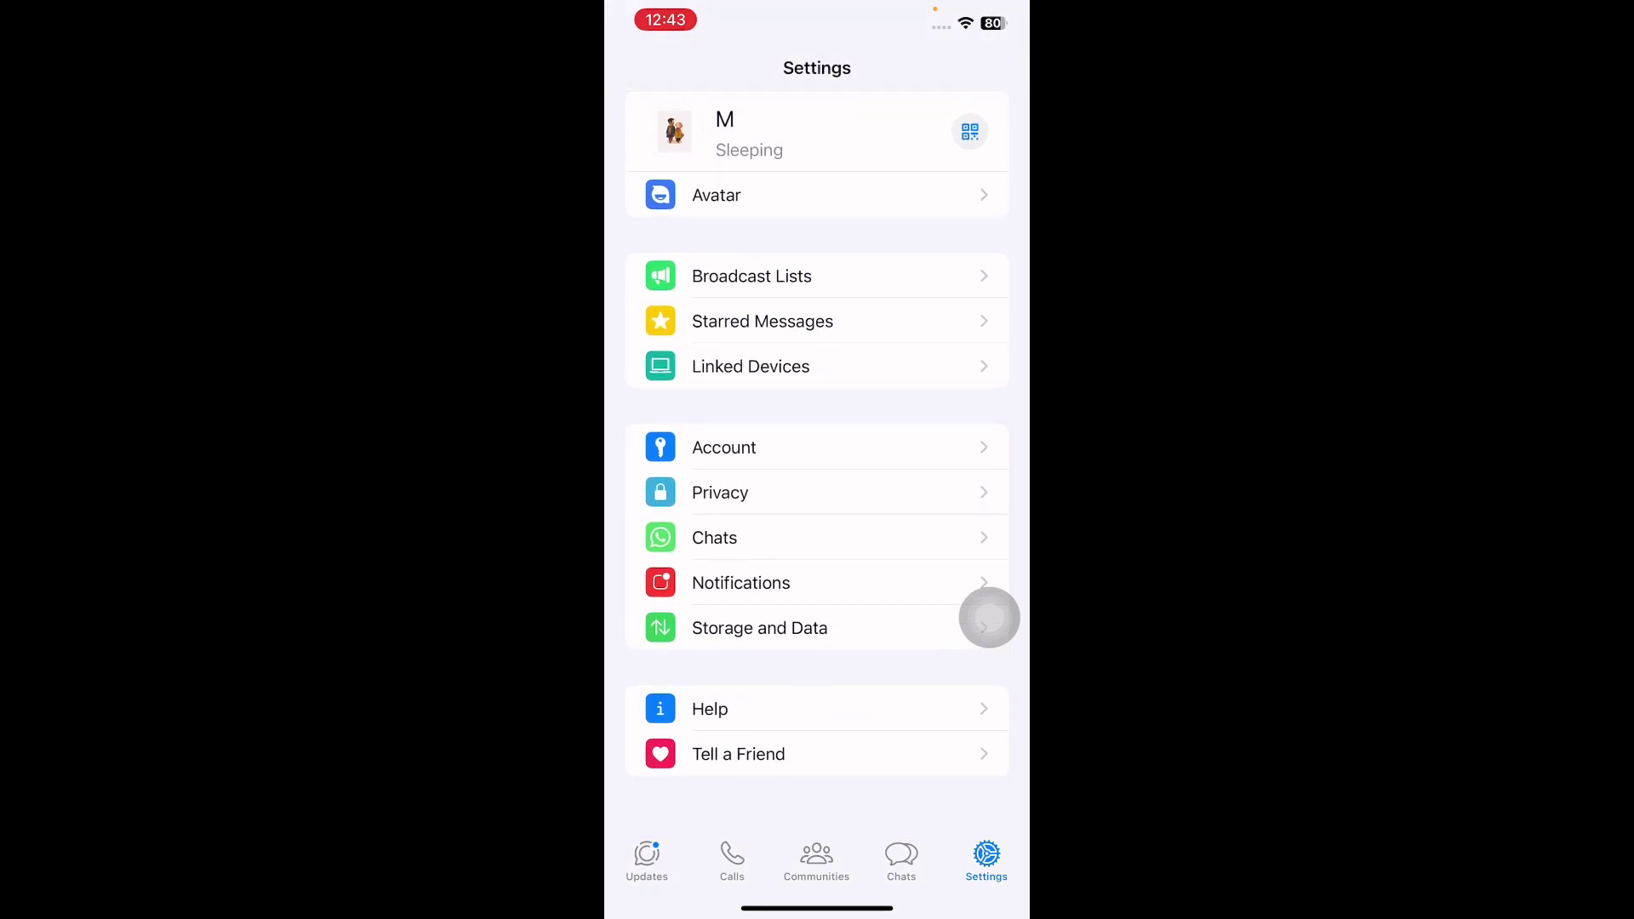
click(715, 538)
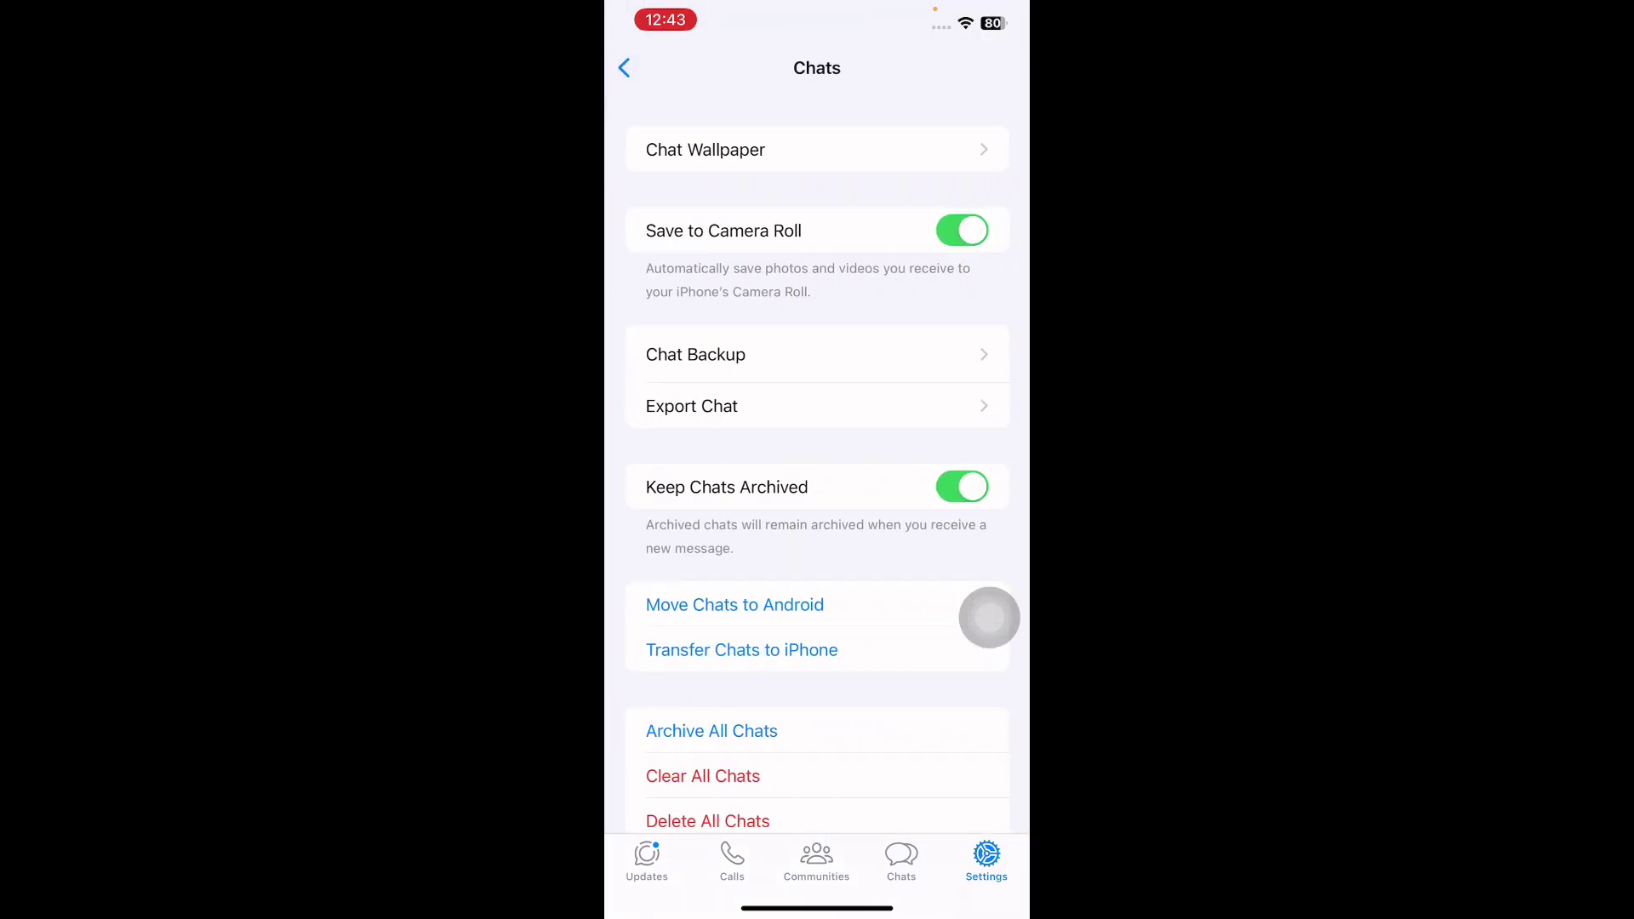
click(962, 231)
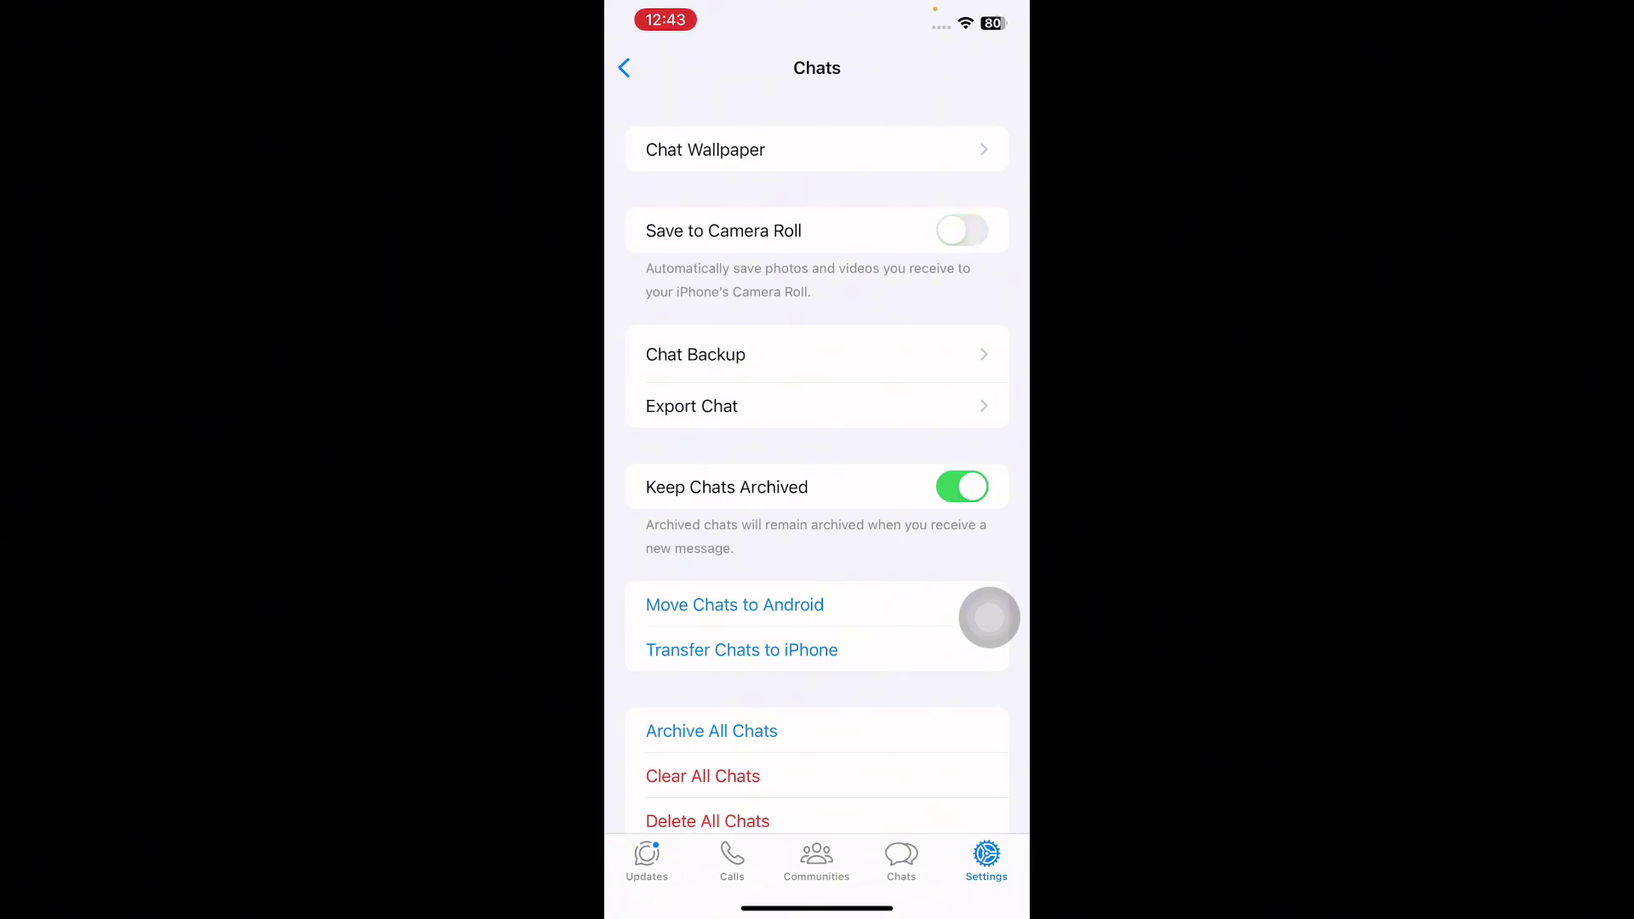
drag(817, 909, 818, 576)
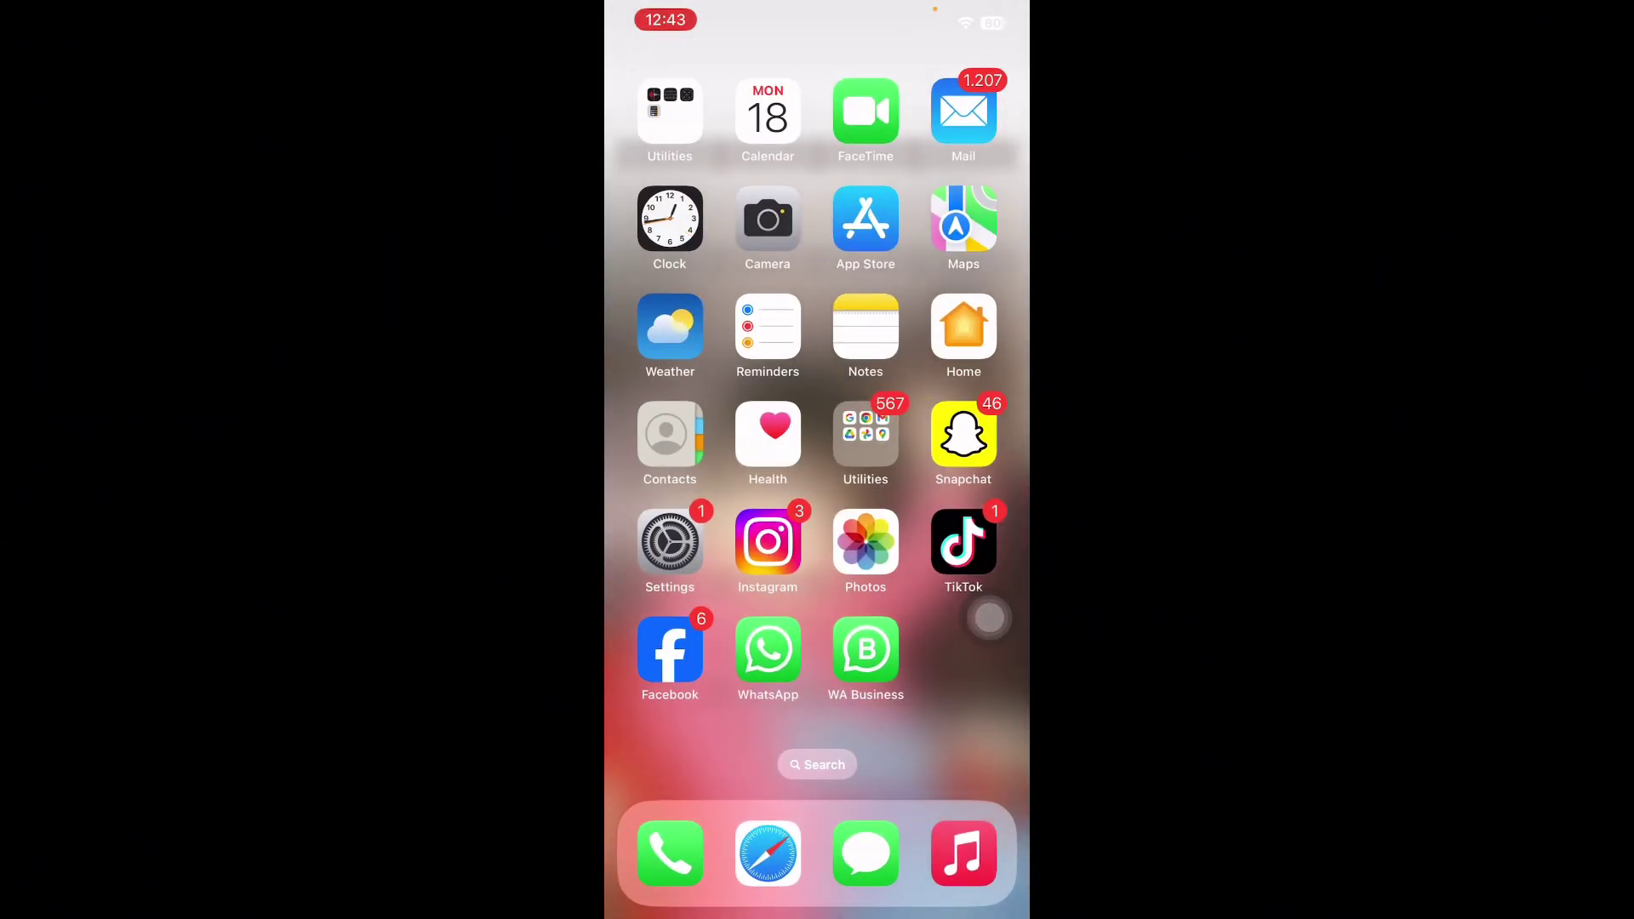